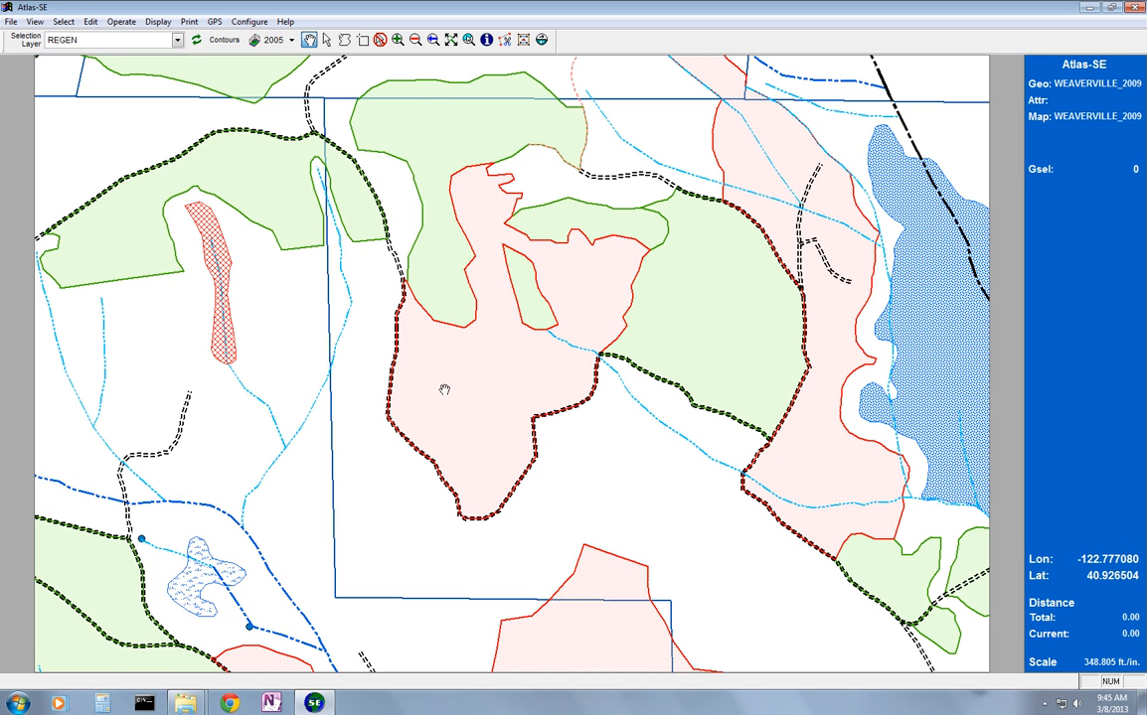
Set the selection layer to ROAD, and switch it back to REGEN by picking from the layers under the central polygon
left_click(177, 40)
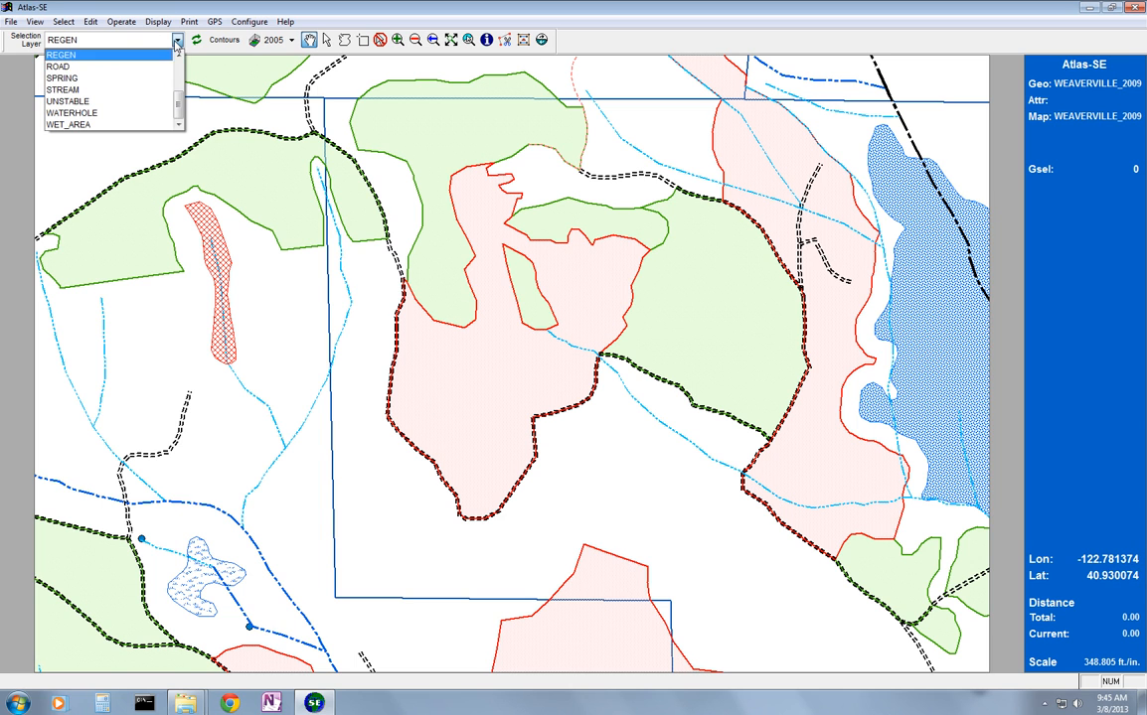
left_click(146, 67)
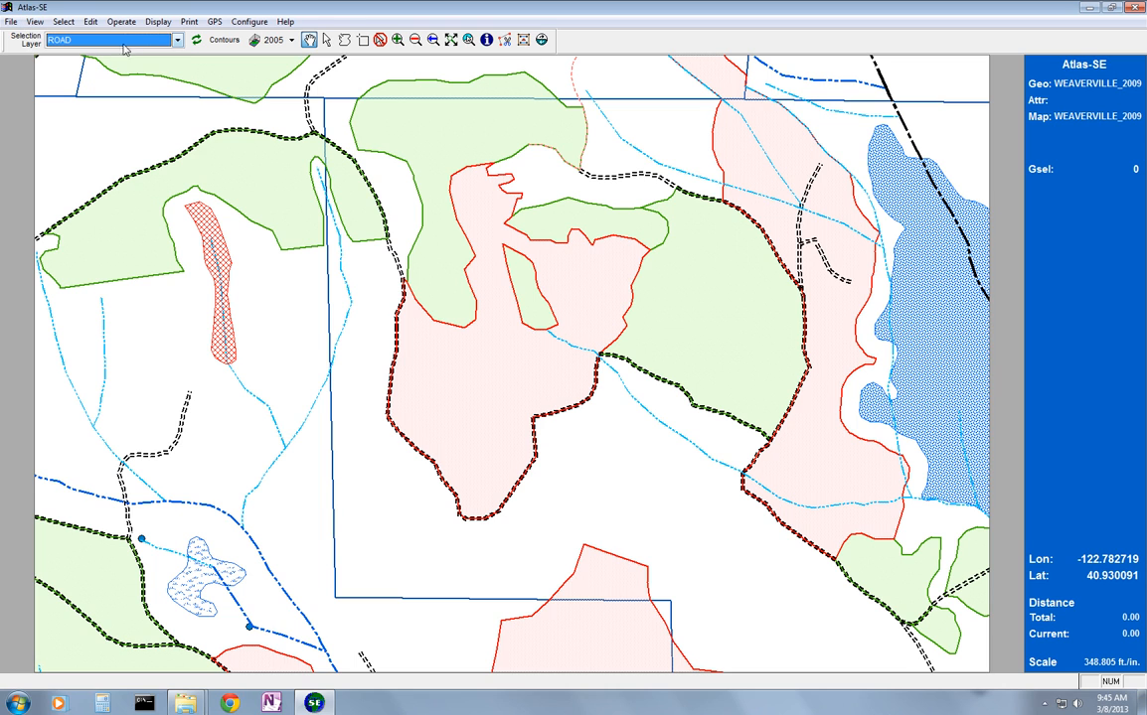
right_click(443, 372)
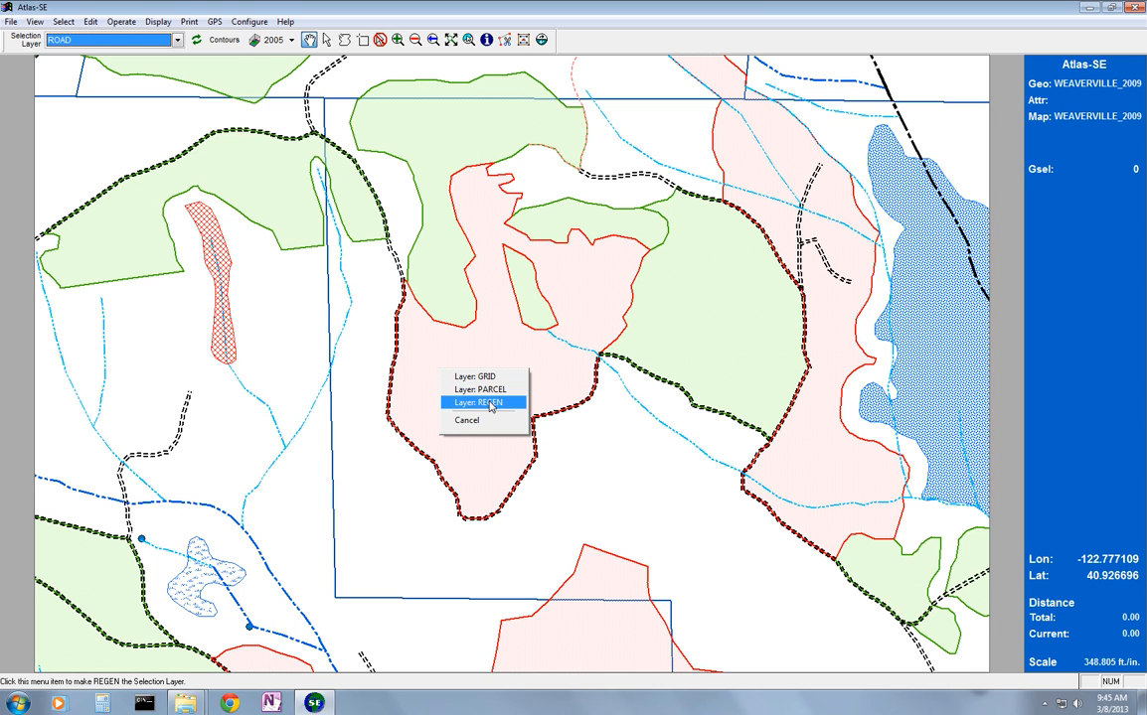
left_click(490, 403)
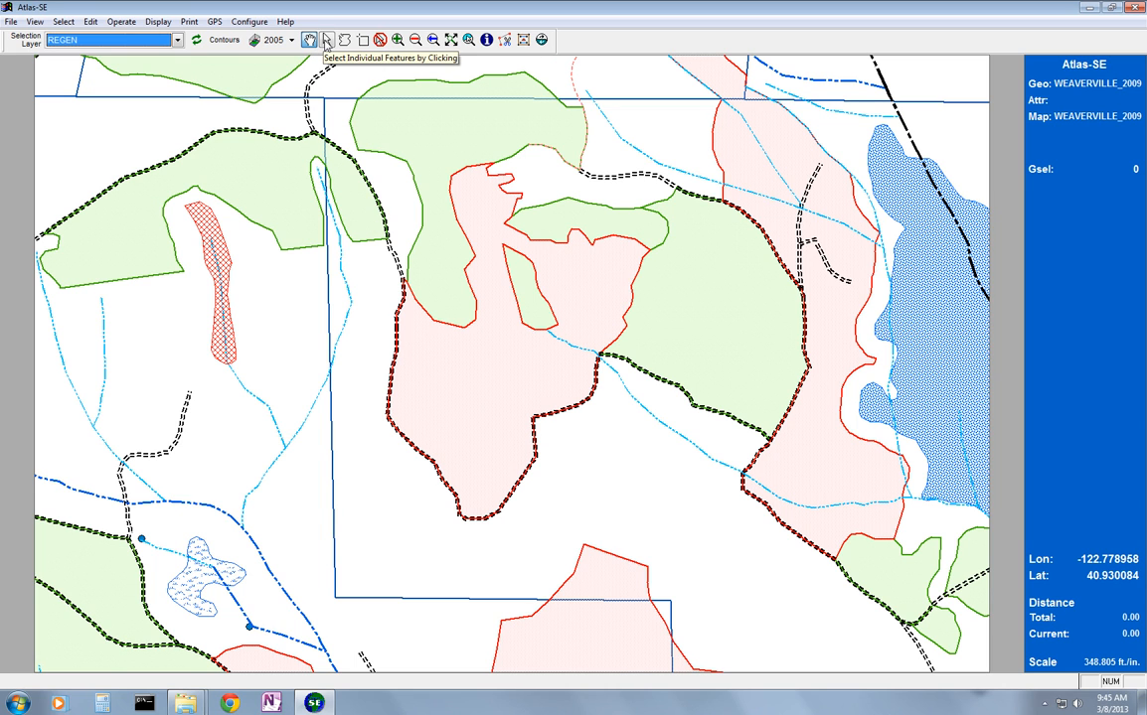
Select the large central REGEN polygon for vertex moving, and toggle the display of all map features' vertices on and off
left_click(327, 40)
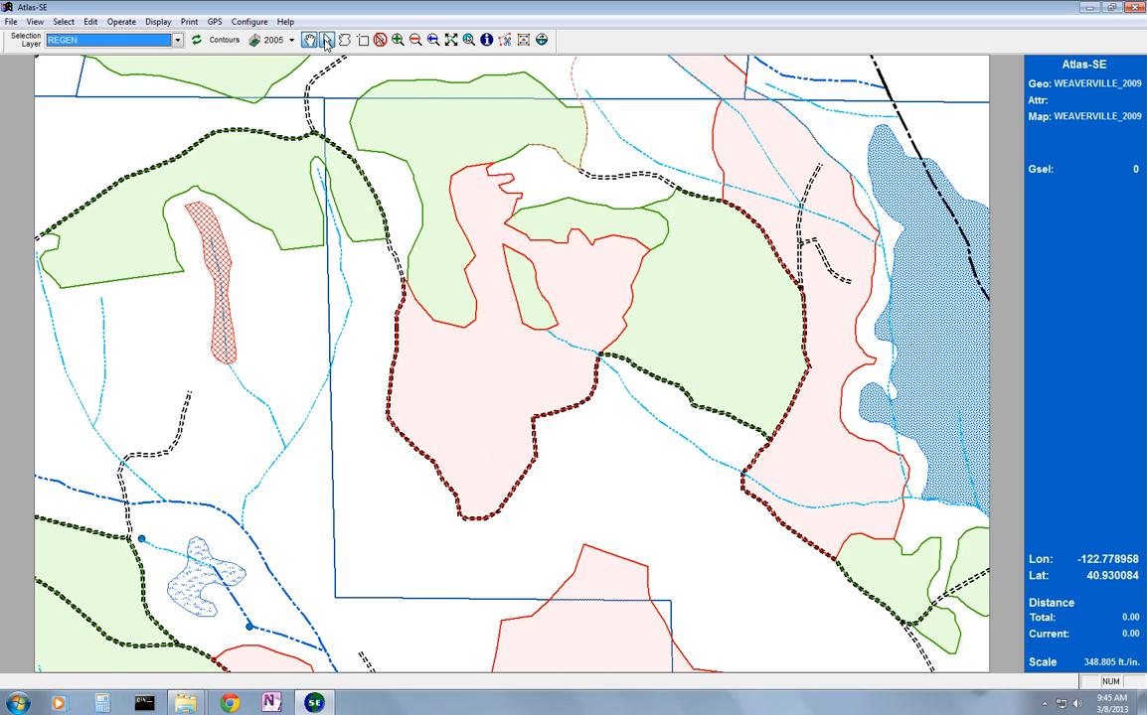
left_click(459, 395)
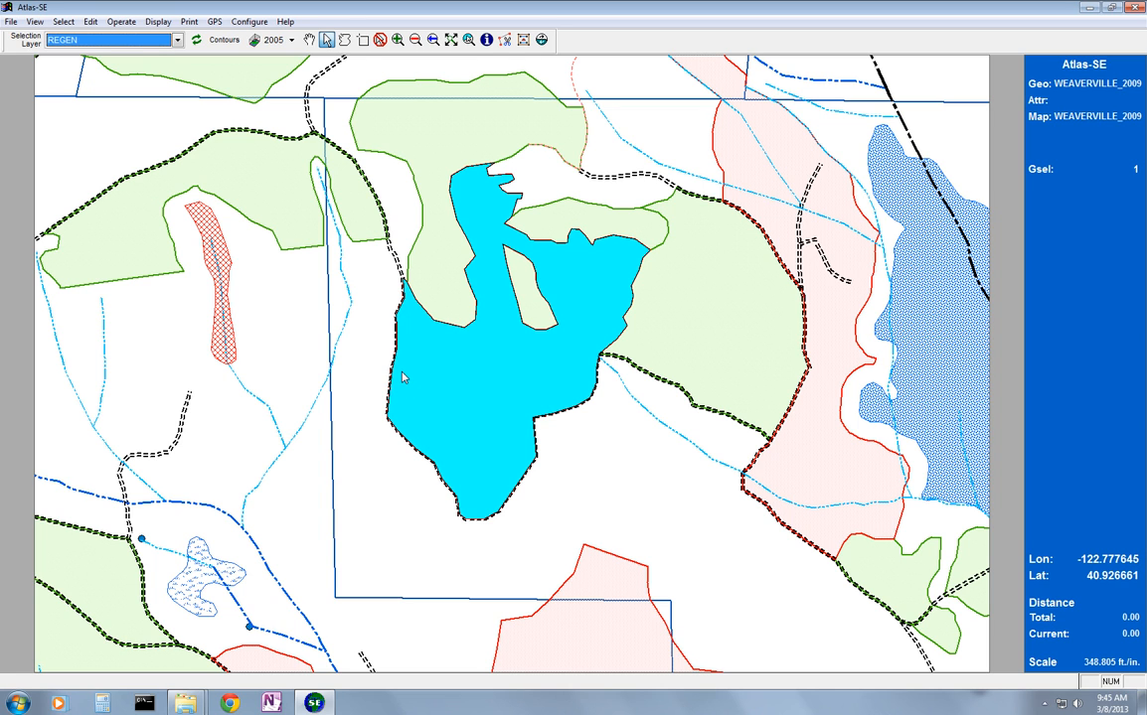
key("alt")
key("e")
key("g")
key("v")
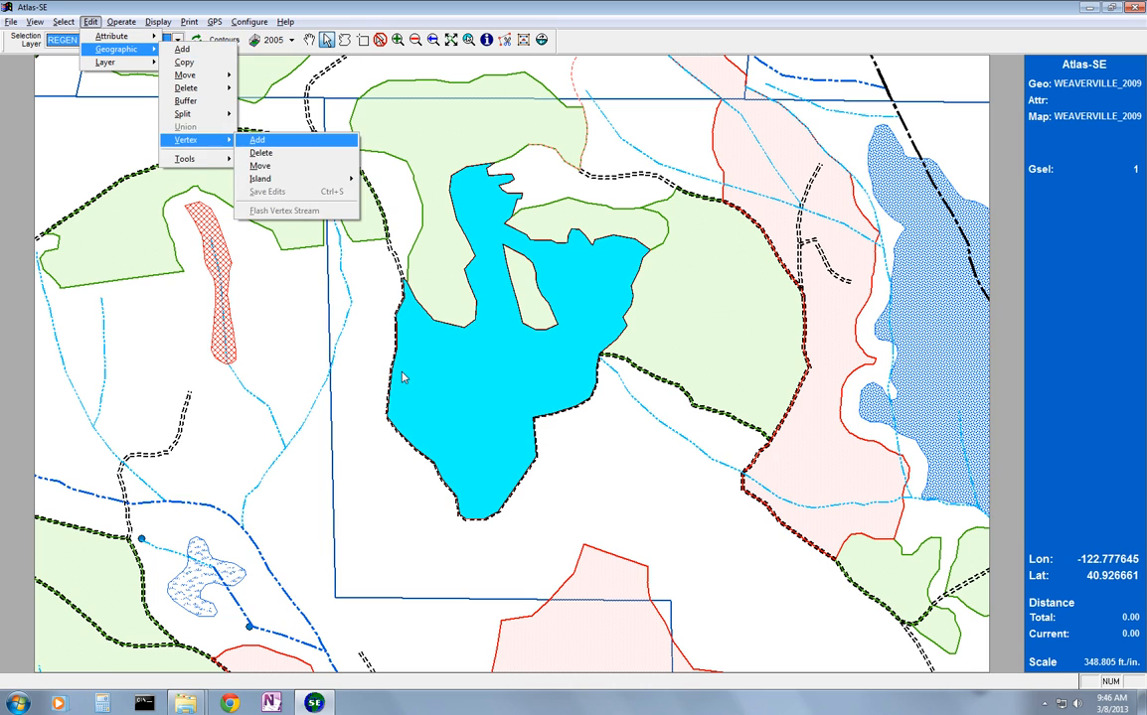
key("Return")
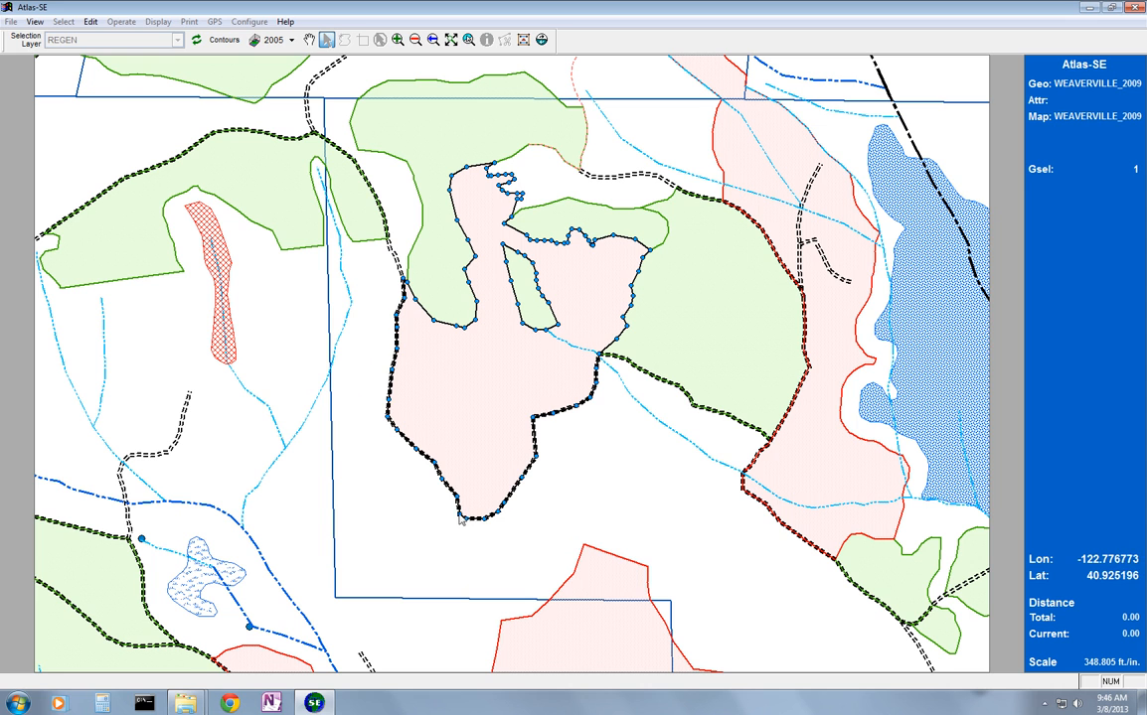
left_click(524, 40)
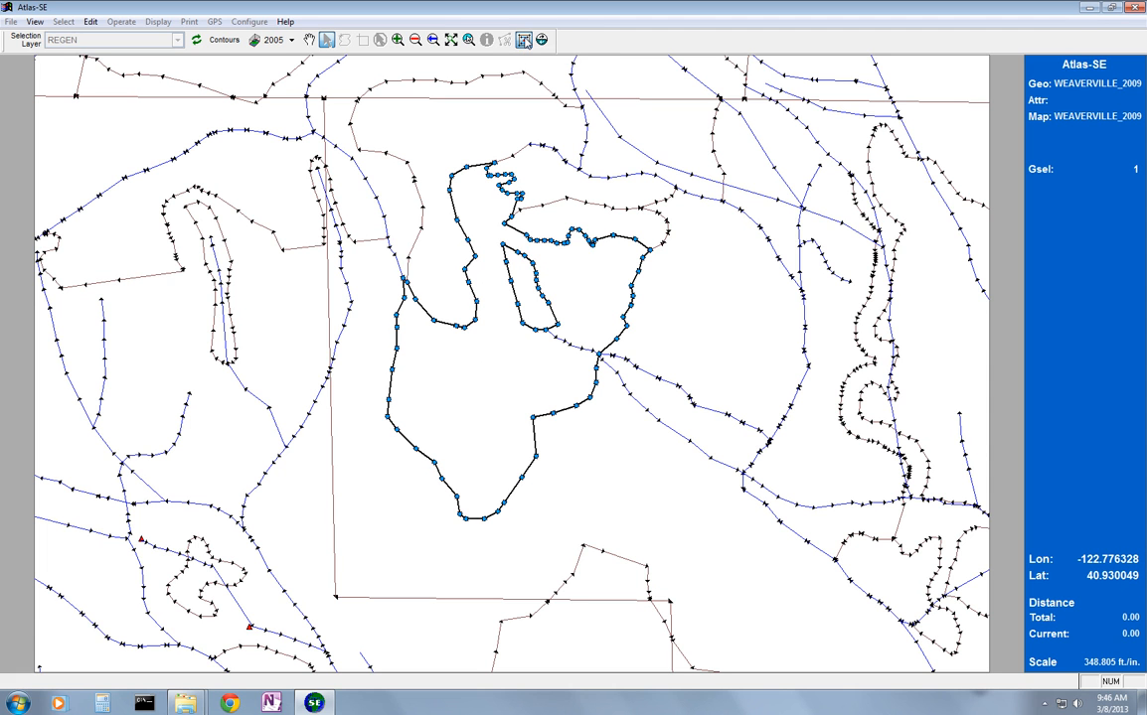
left_click(524, 40)
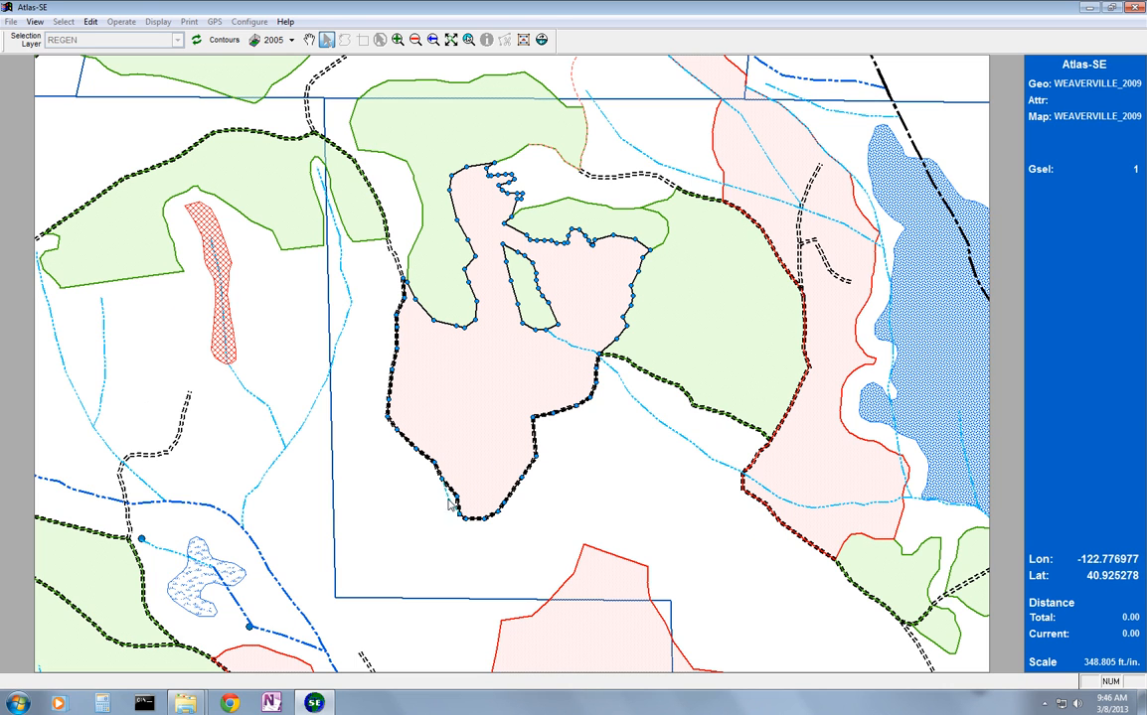
Move the vertices of the polygon's southwest edge outward beyond the road, save the edits and clear the selection
left_click_drag(442, 502, 441, 502)
left_click_drag(443, 481, 380, 434)
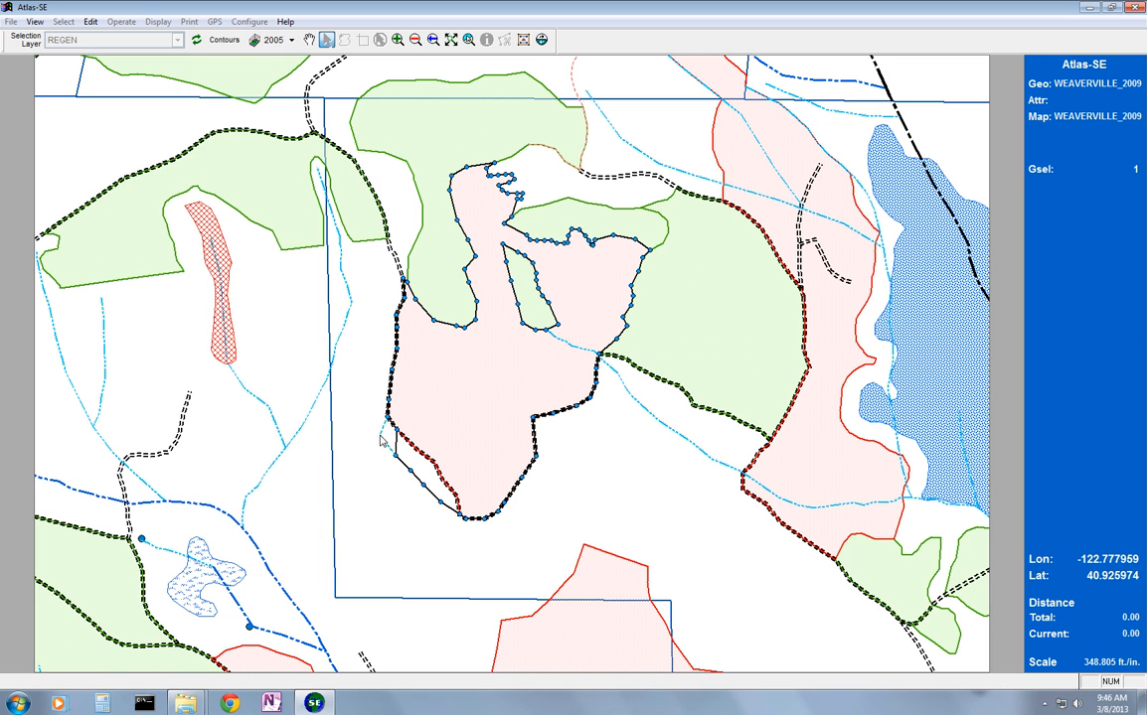
left_click_drag(373, 411, 380, 386)
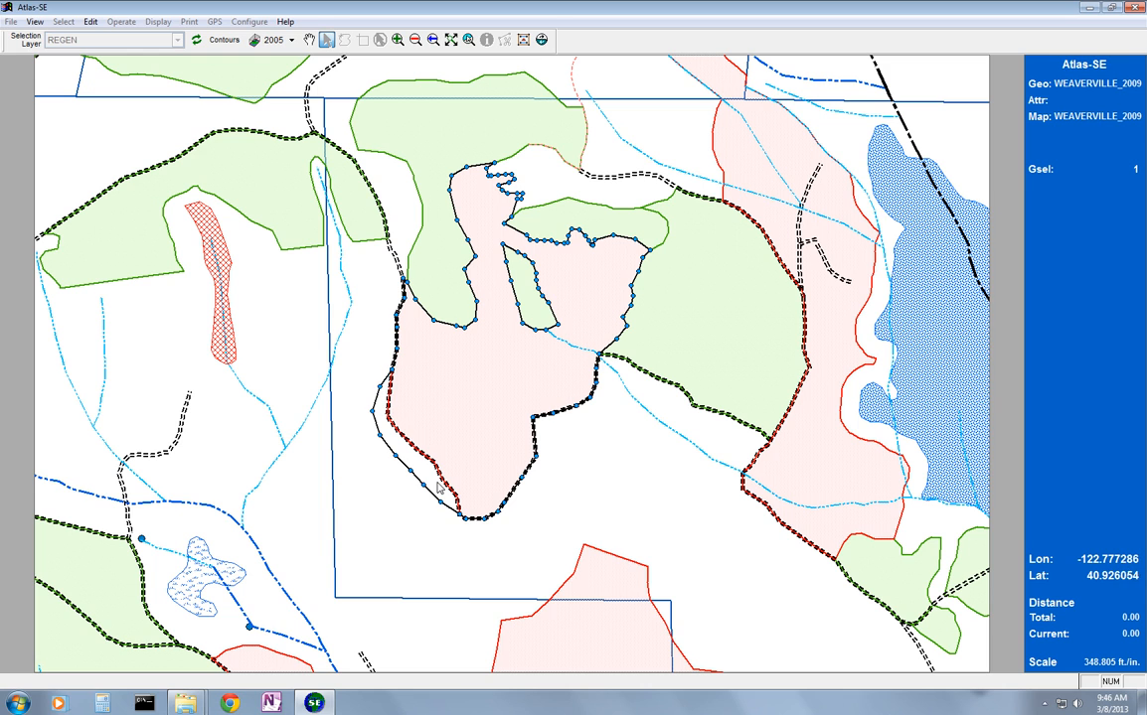
right_click(414, 424)
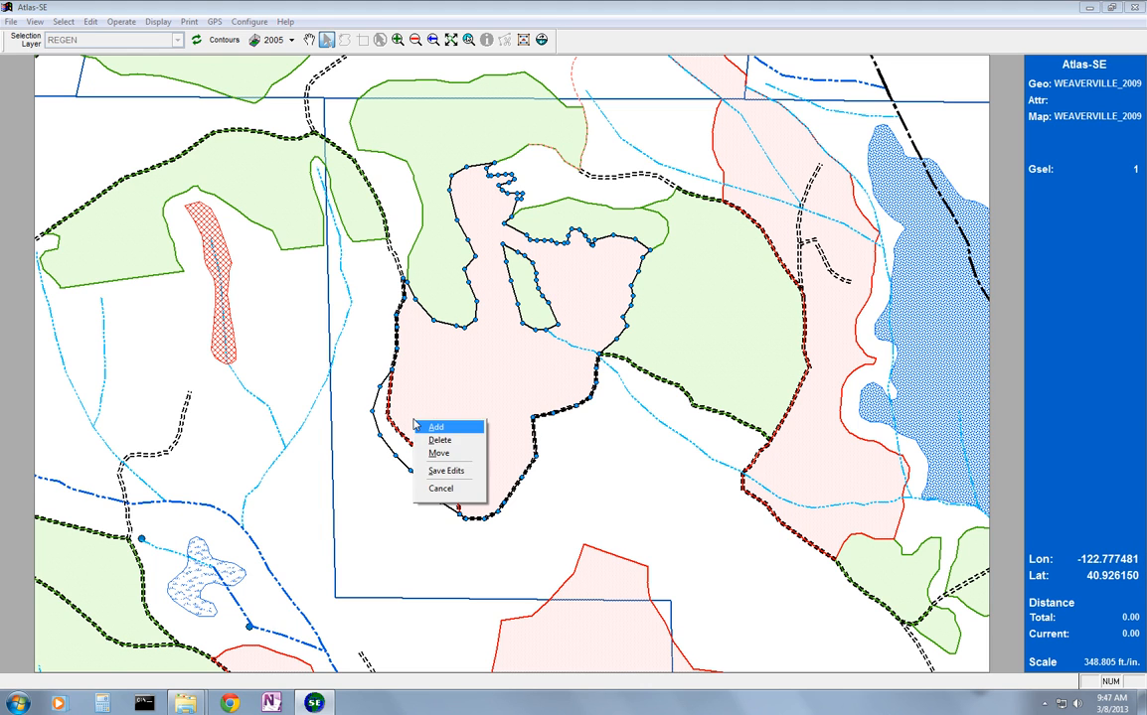
left_click(444, 470)
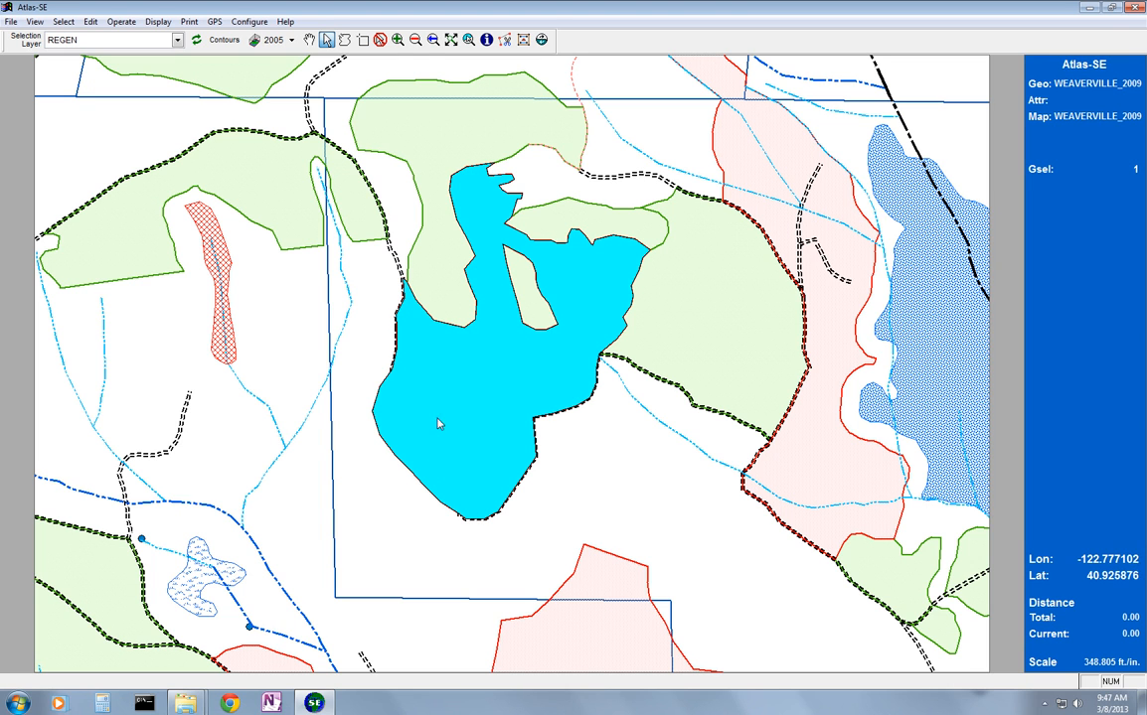
left_click(378, 39)
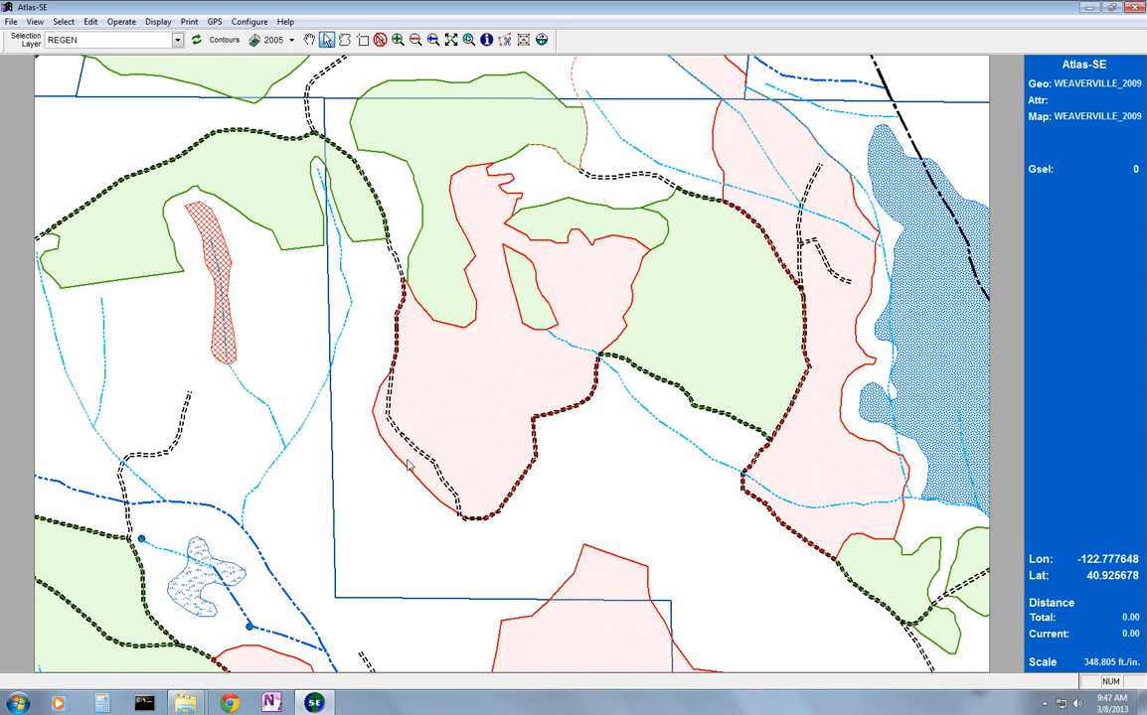
Reselect the central REGEN polygon, start a vertex edit on it and abandon the edit by reverting all changes
left_click(458, 392)
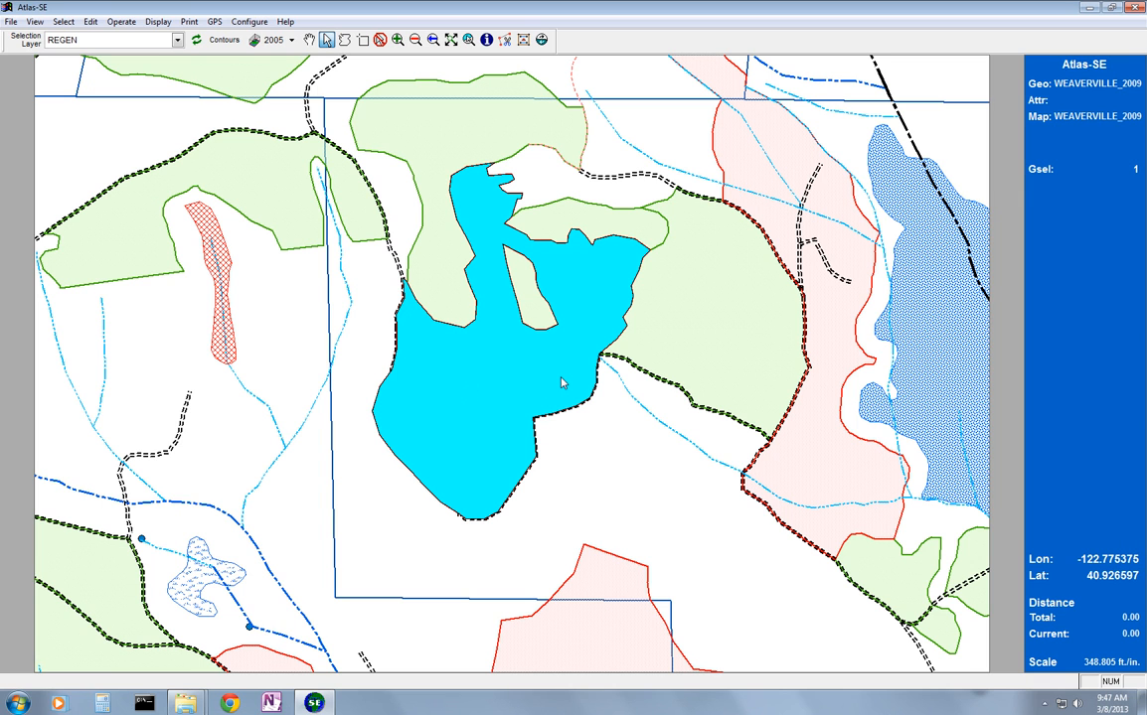
key("alt")
key("e")
key("g")
key("v")
key("a")
key("Escape")
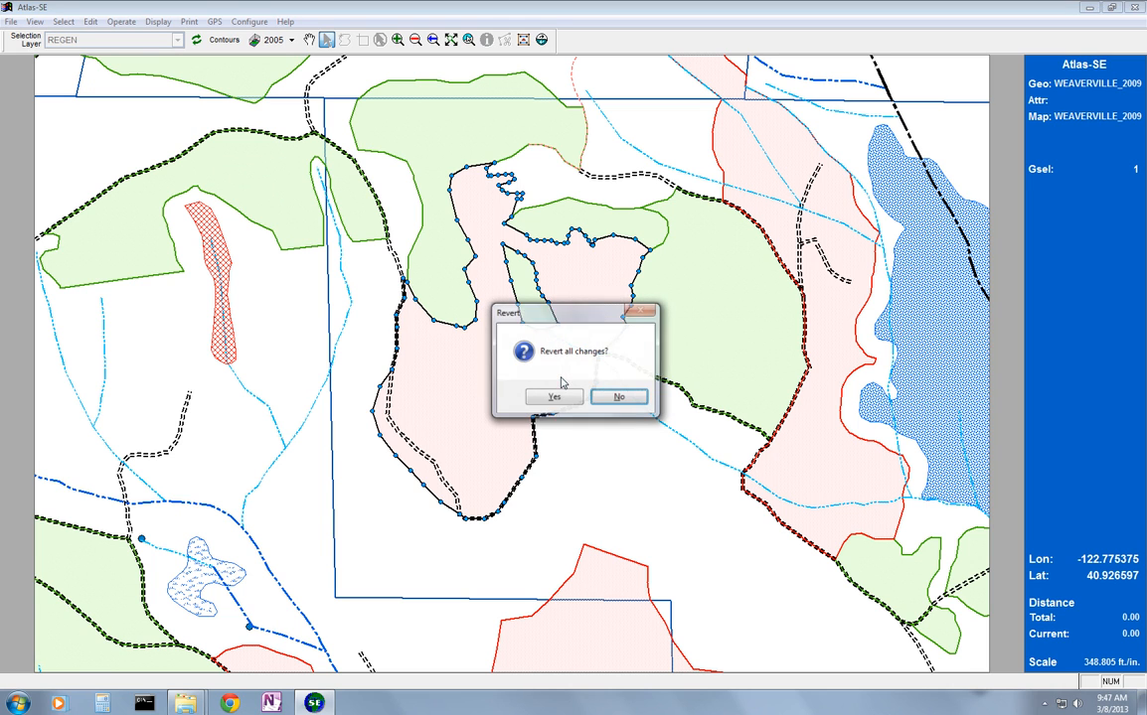
left_click(562, 398)
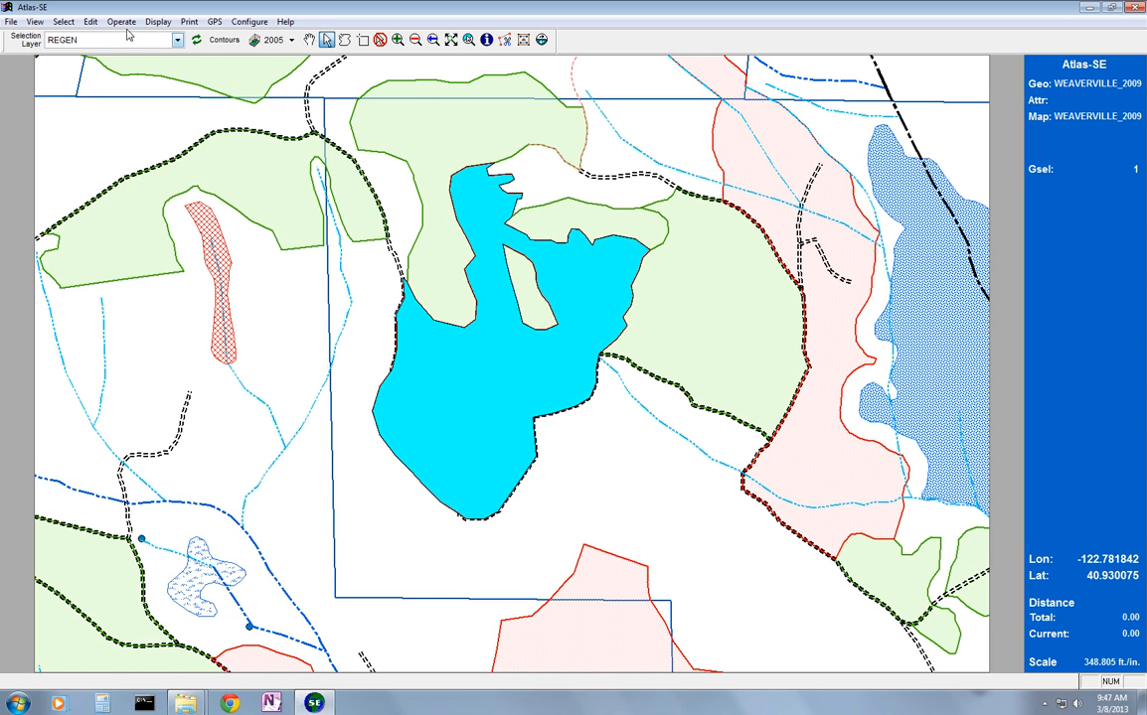
With all features' vertices displayed, move the polygon's displaced southwest vertices back onto the matching vertices of the road line
left_click(90, 22)
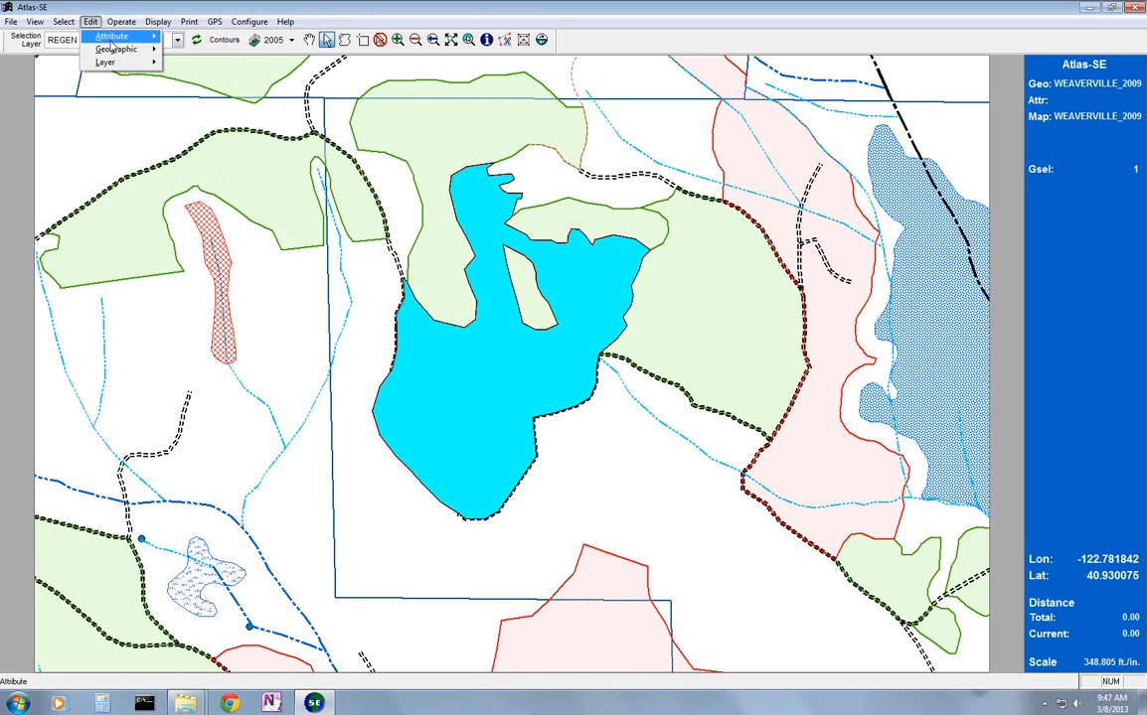
mouse_move(117, 49)
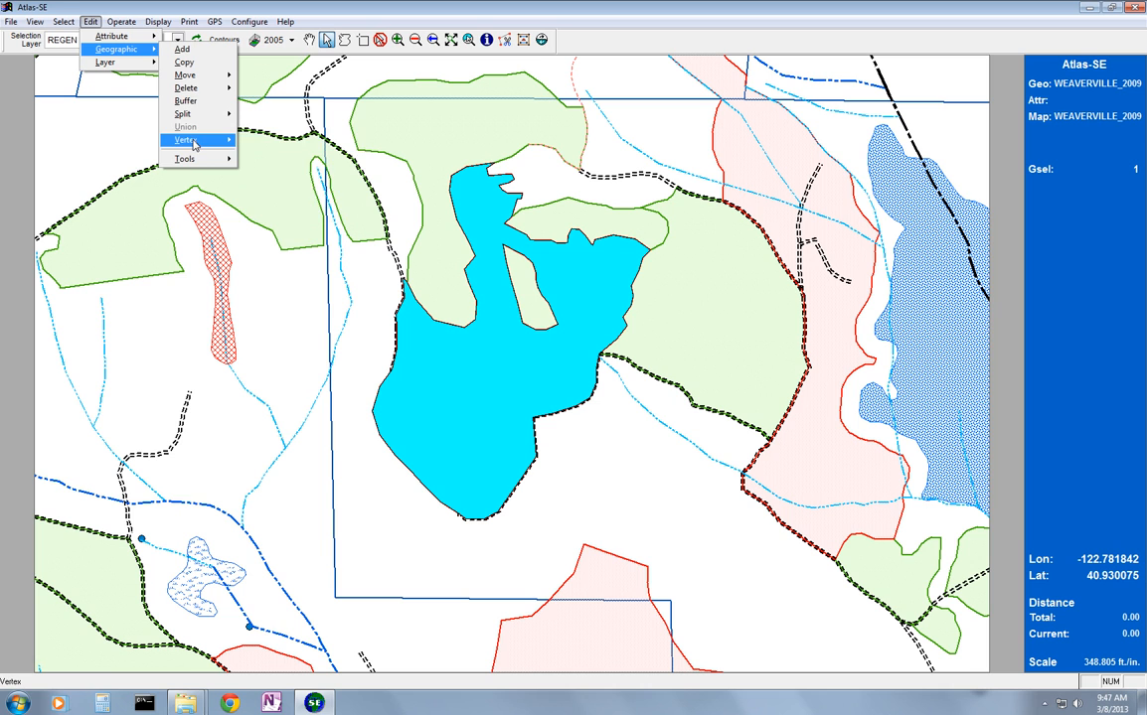
mouse_move(199, 140)
left_click(260, 166)
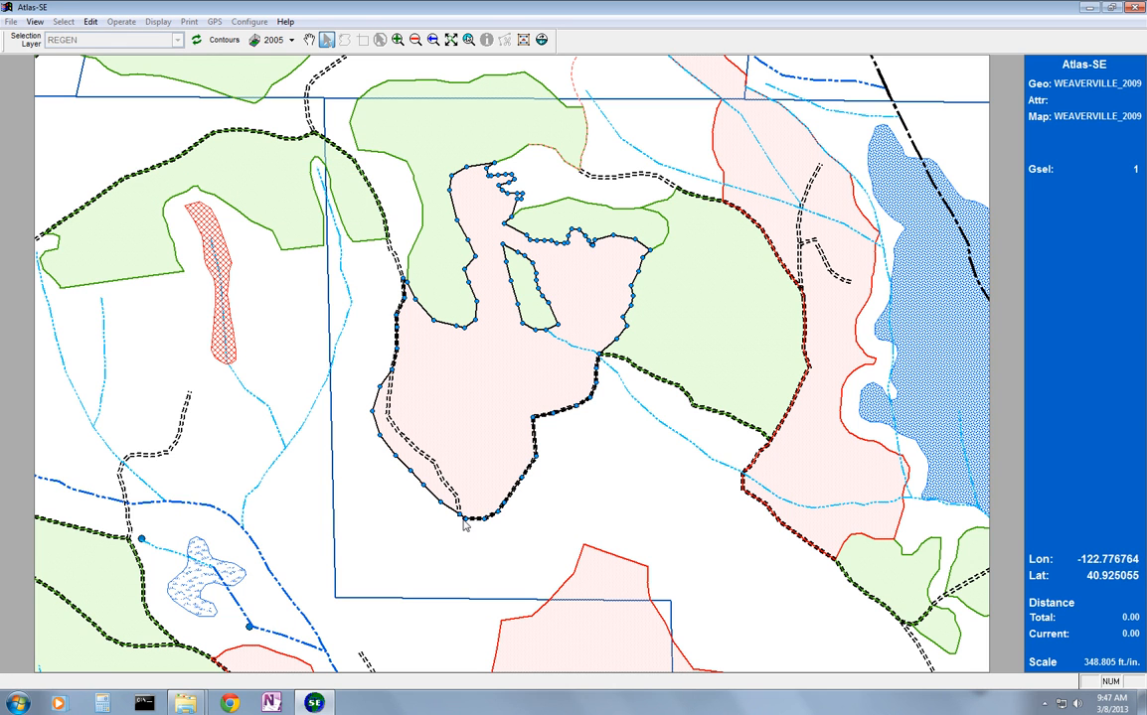
left_click(524, 41)
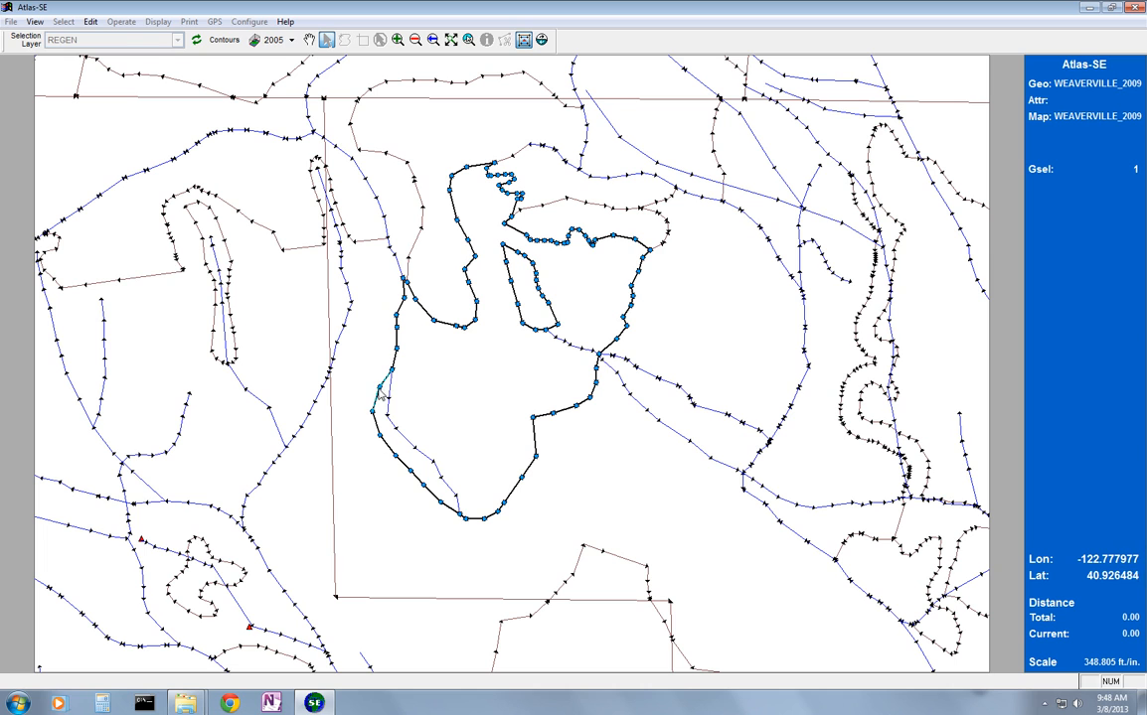
mouse_move(388, 399)
left_mouse_down()
mouse_move(397, 409)
mouse_move(330, 449)
mouse_move(444, 409)
mouse_move(389, 401)
left_mouse_up()
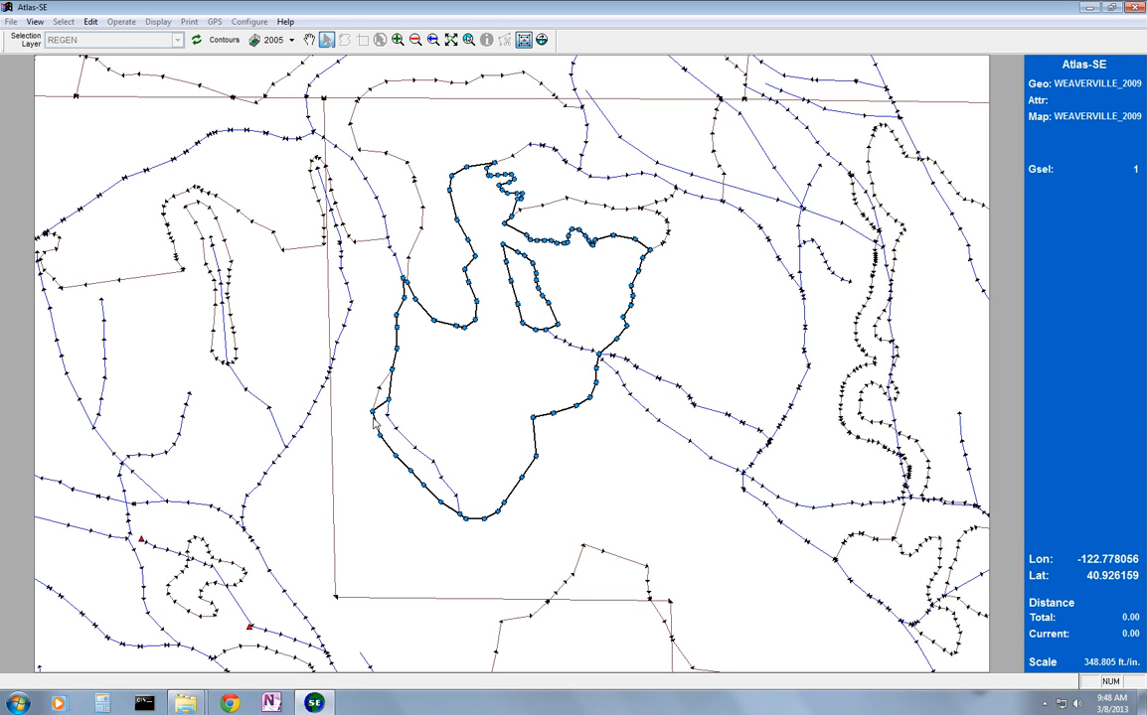
left_click_drag(374, 418, 387, 416)
left_click_drag(381, 437, 395, 432)
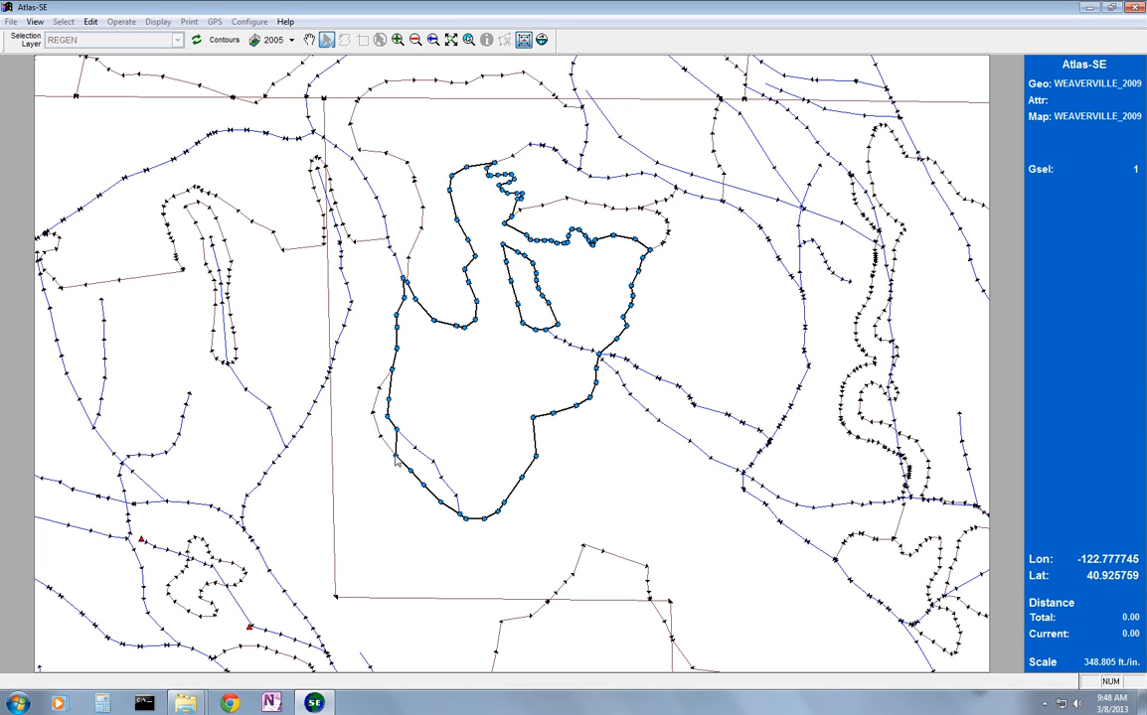
left_click_drag(397, 460, 415, 452)
left_click_drag(410, 471, 434, 463)
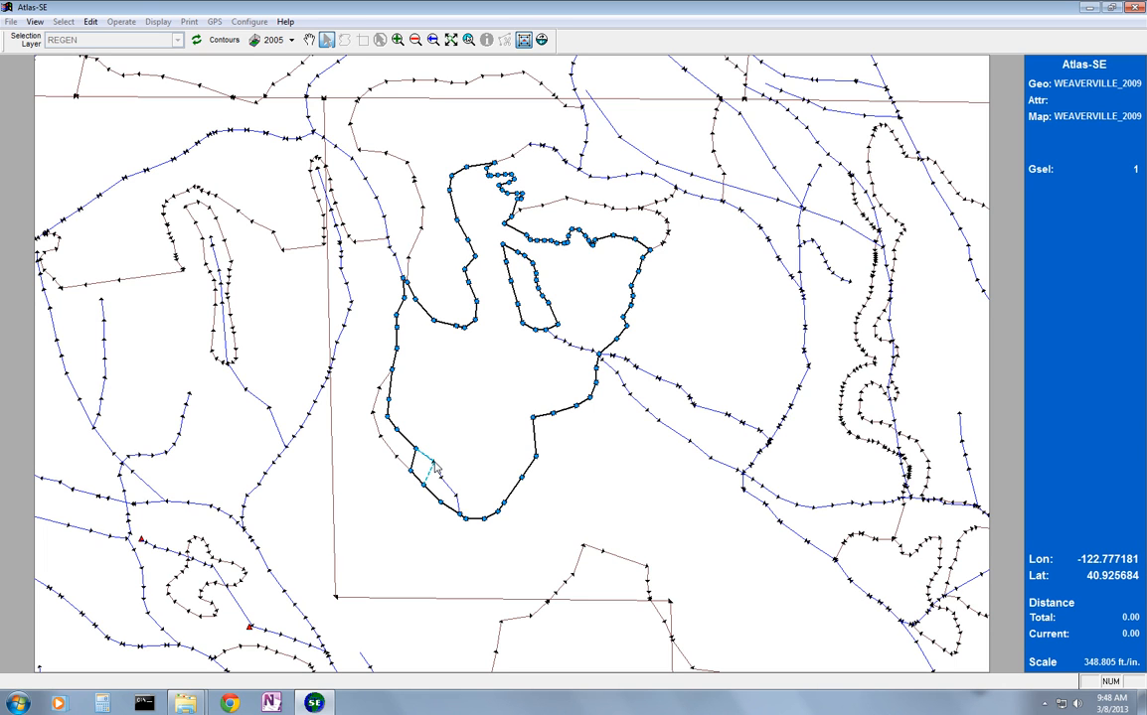
left_click_drag(435, 465, 456, 496)
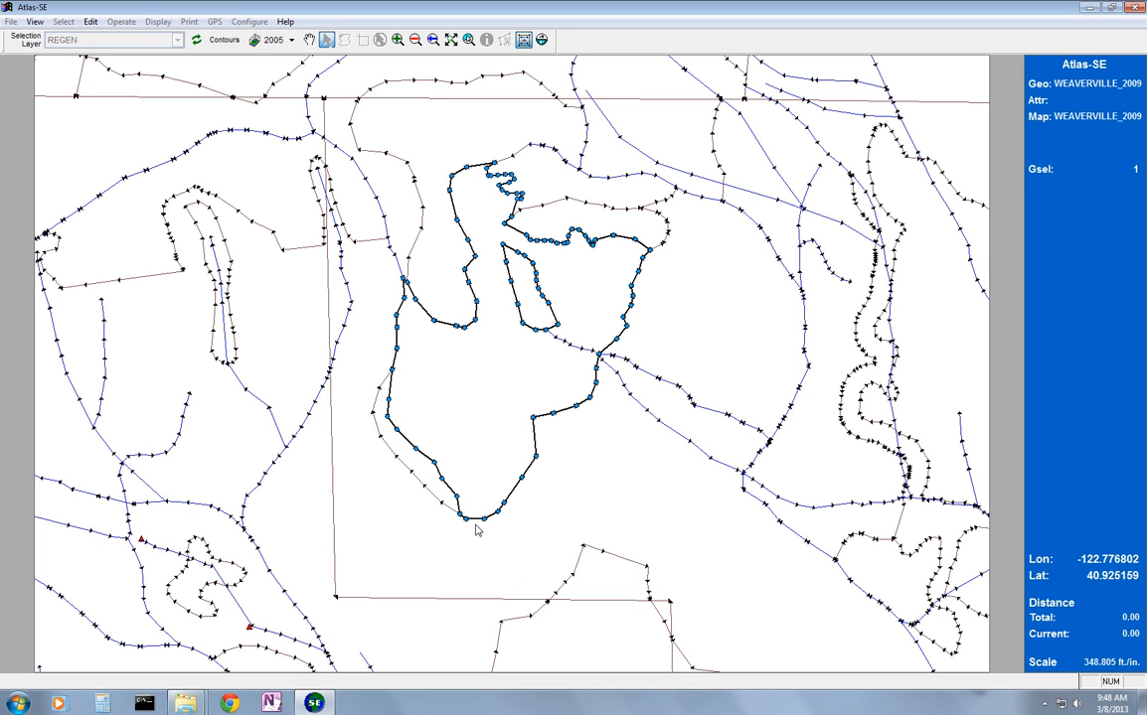
Save the vertex edits, clear the selection and return the map to its normal symbol display
right_click(435, 382)
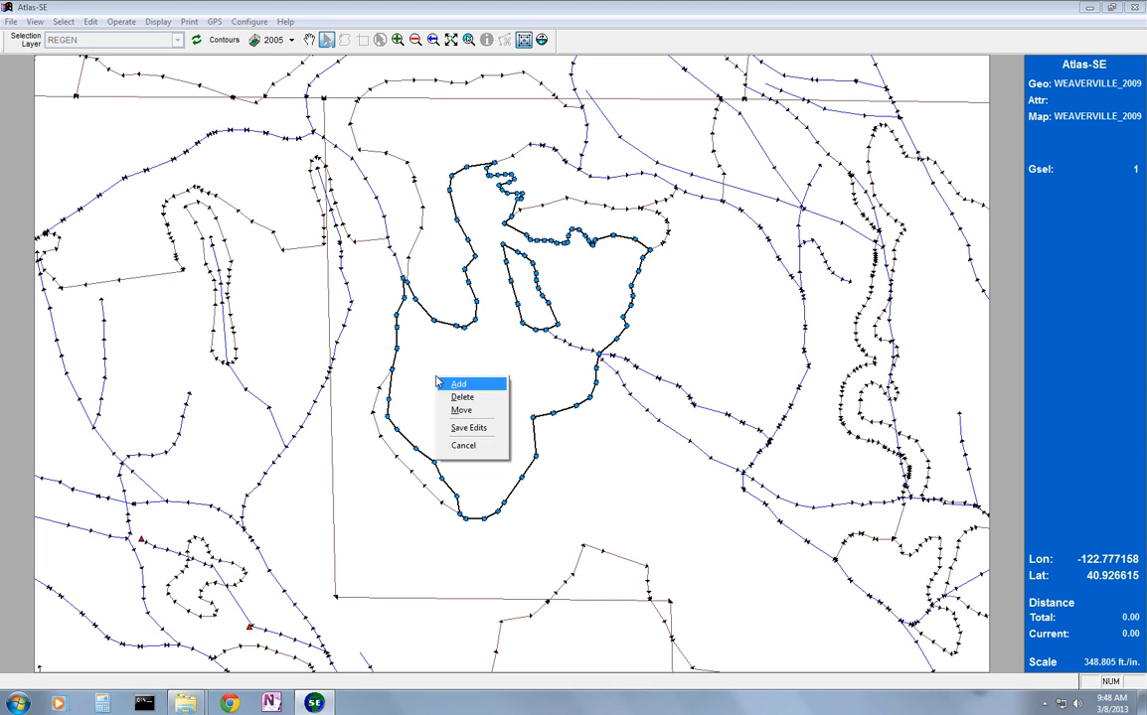
left_click(474, 429)
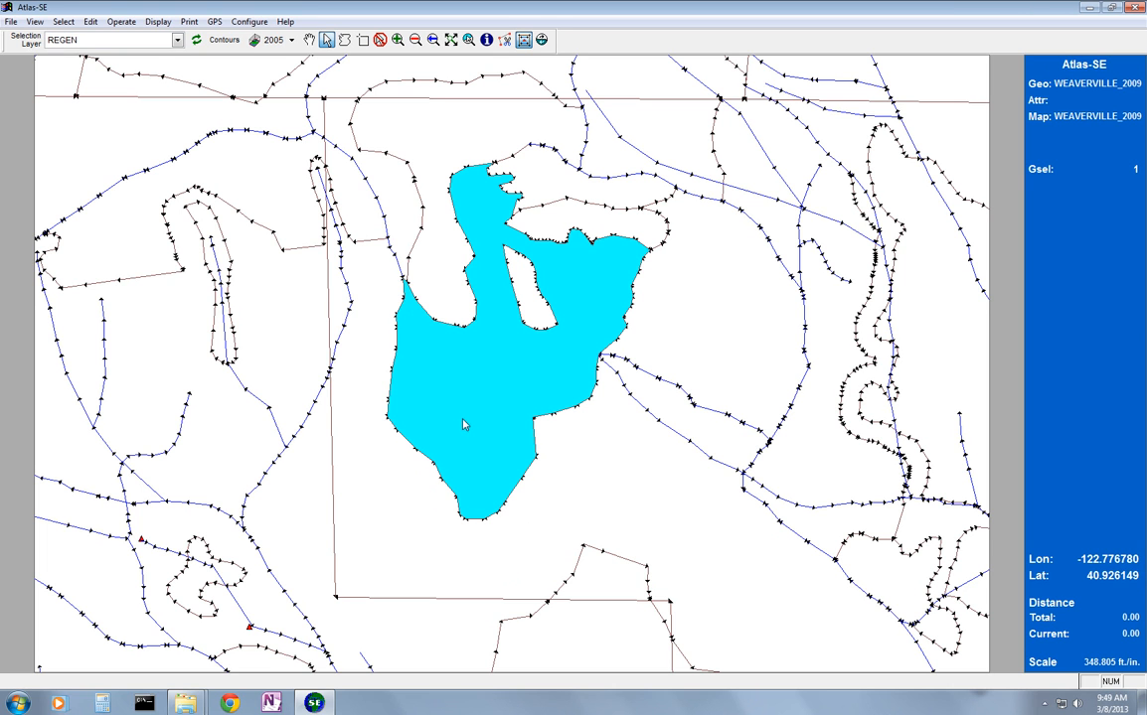
left_click(381, 41)
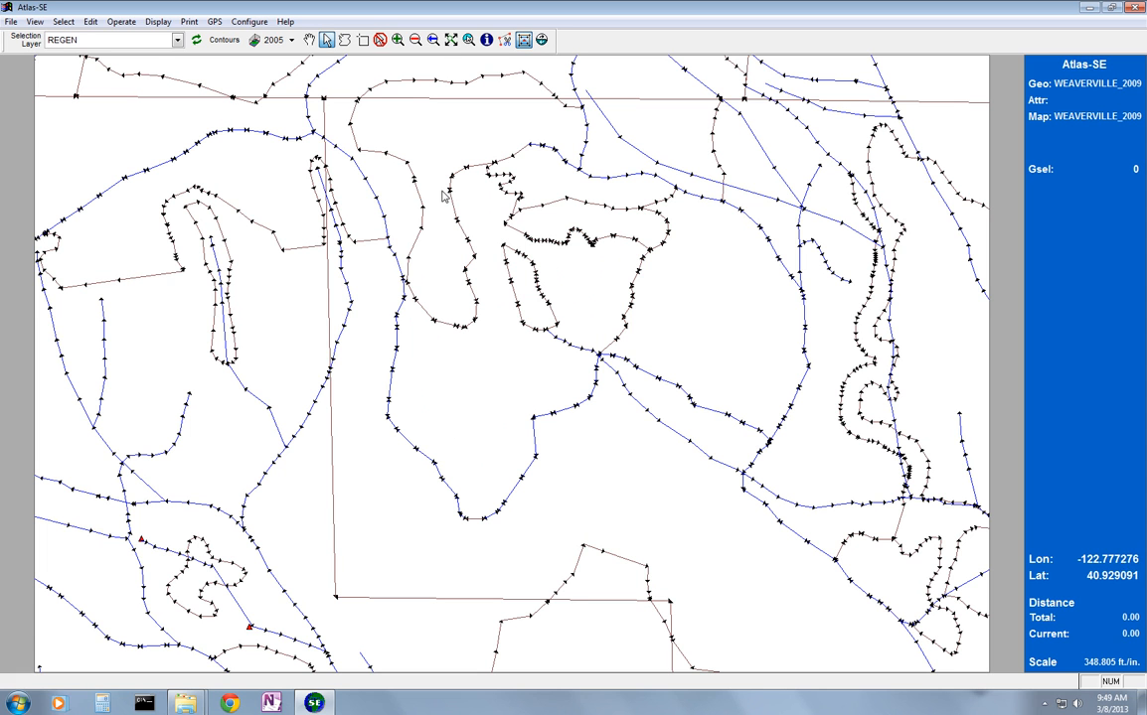
left_click(524, 42)
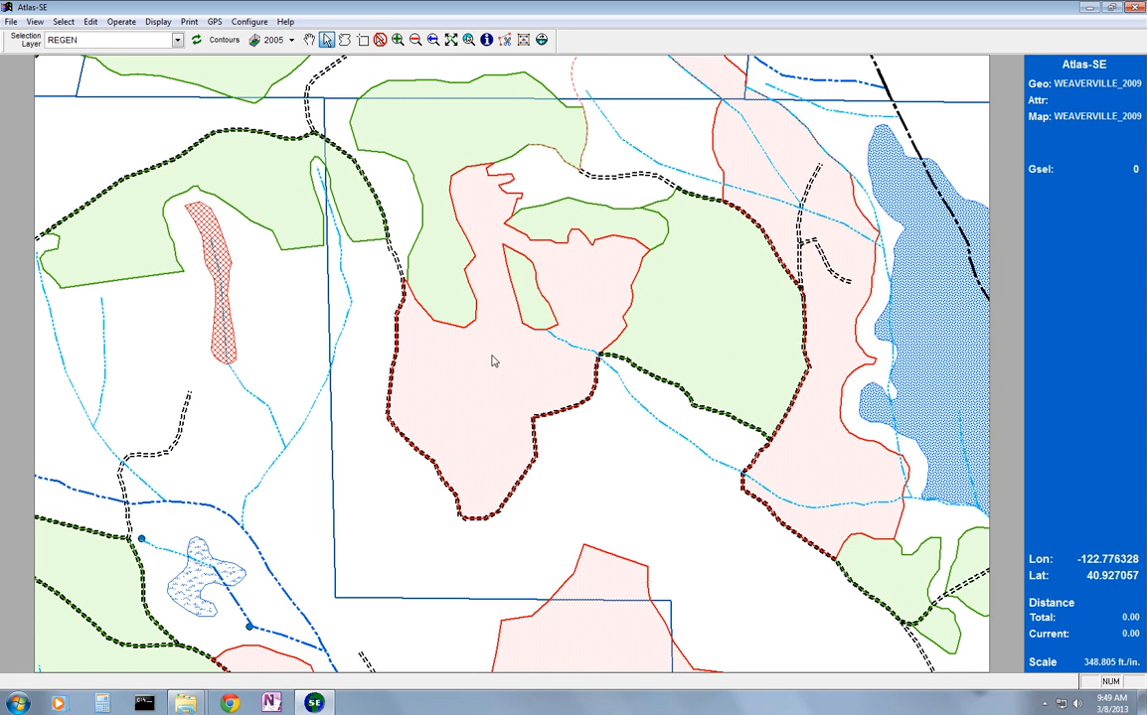